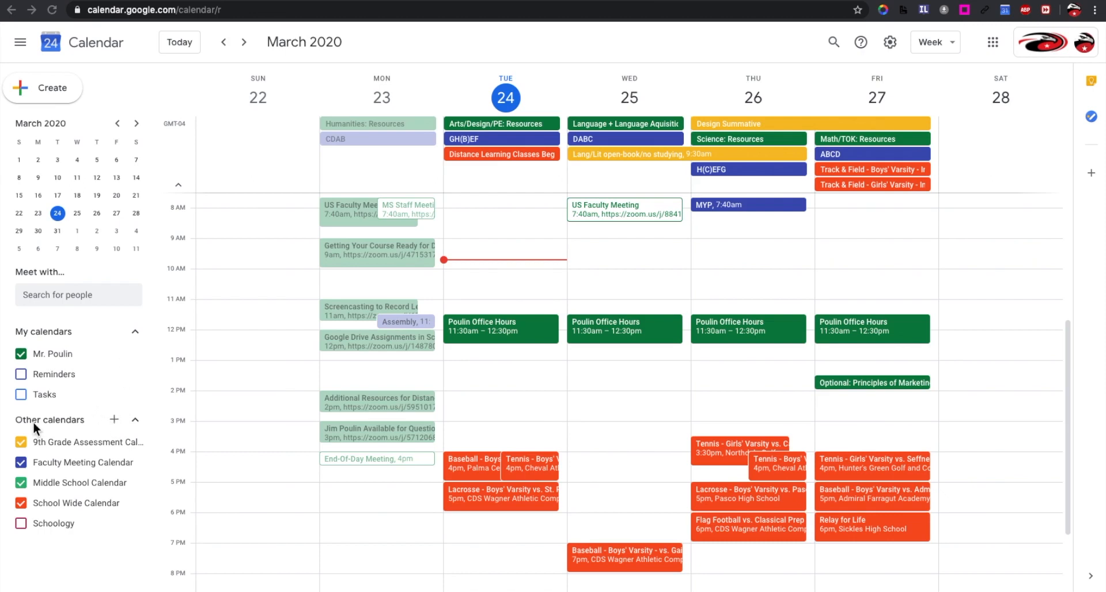
Start a new calendar under the other calendars and name it Appointments
click(115, 420)
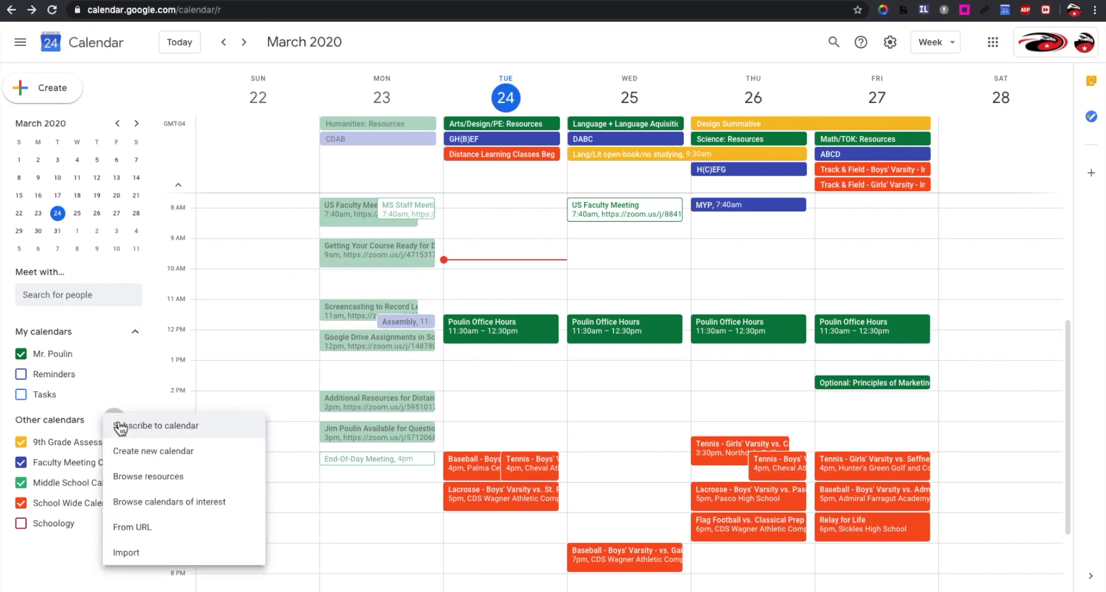
click(164, 456)
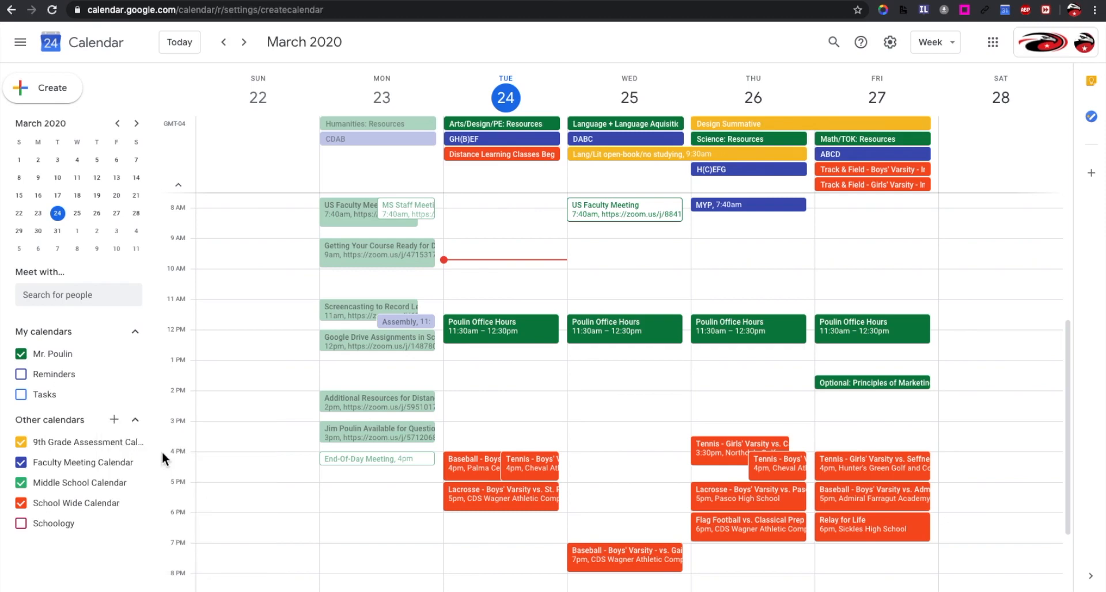
text(Appointments)
Give the calendar the description "Use this link to sign up for individual appointments.", create it and return to the week view
click(306, 159)
text(Us)
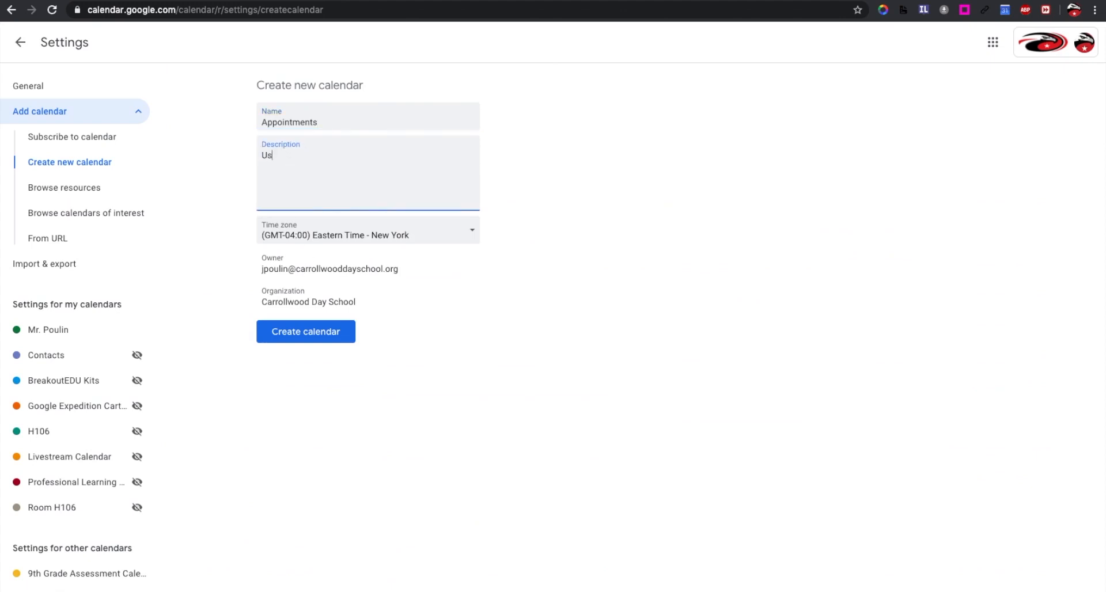
text(e this link to sign up for individ)
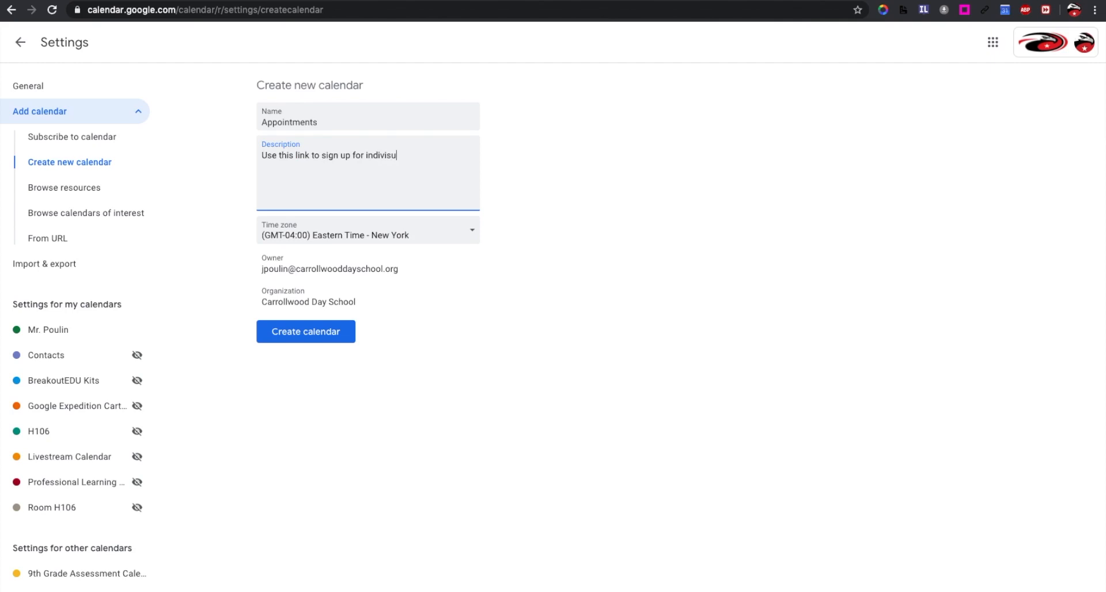
text(ual appointeme)
key(BackSpace)
key(BackSpace)
key(BackSpace)
text(ments.)
click(304, 335)
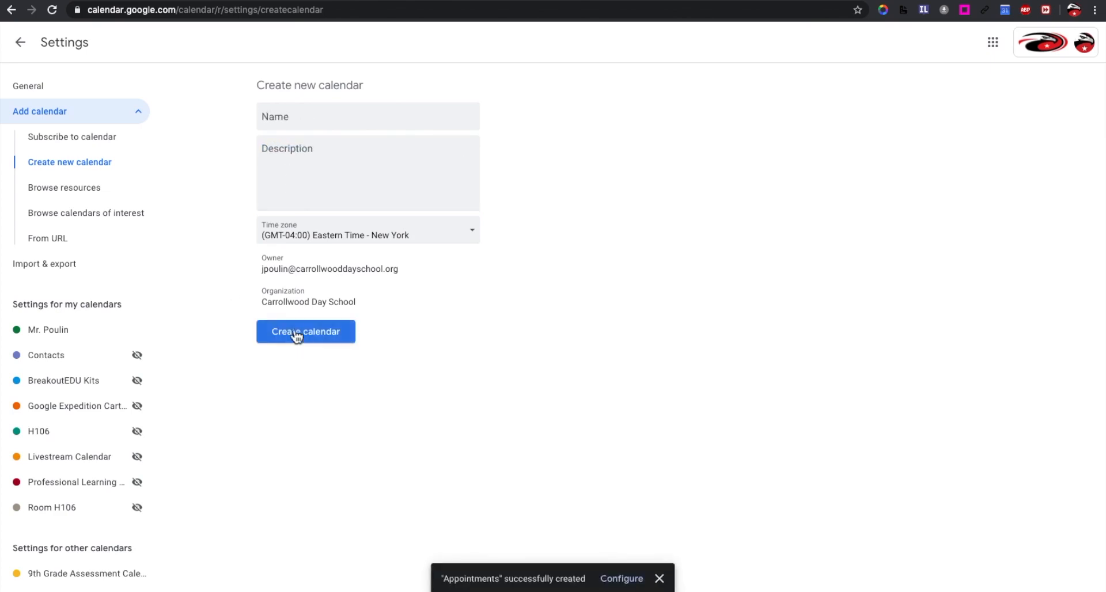
click(21, 46)
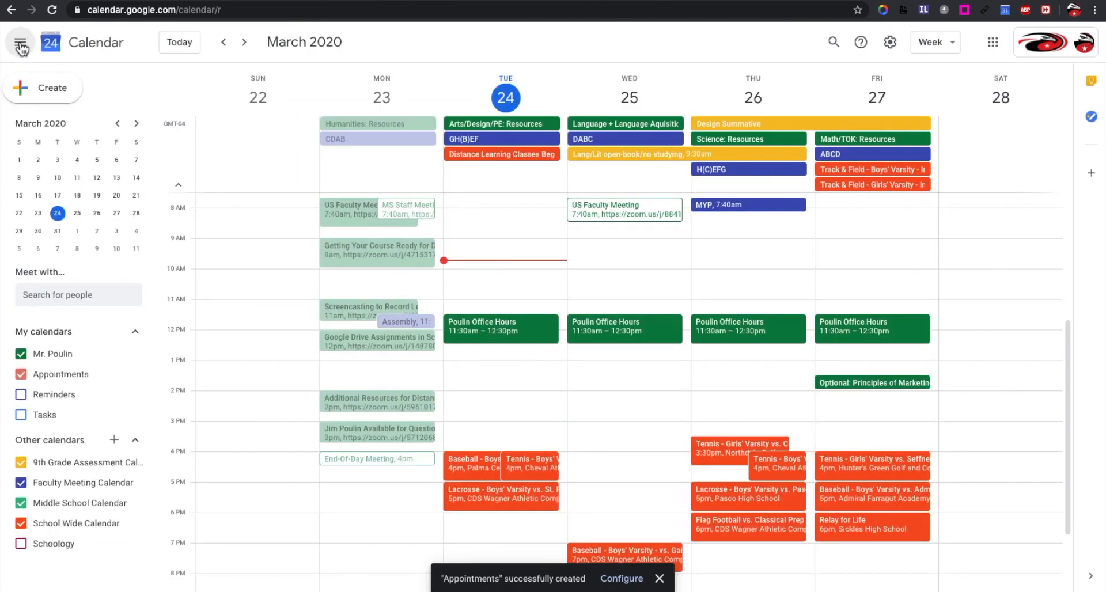
Change the colour of the Appointments calendar to purple
mouse_move(56, 374)
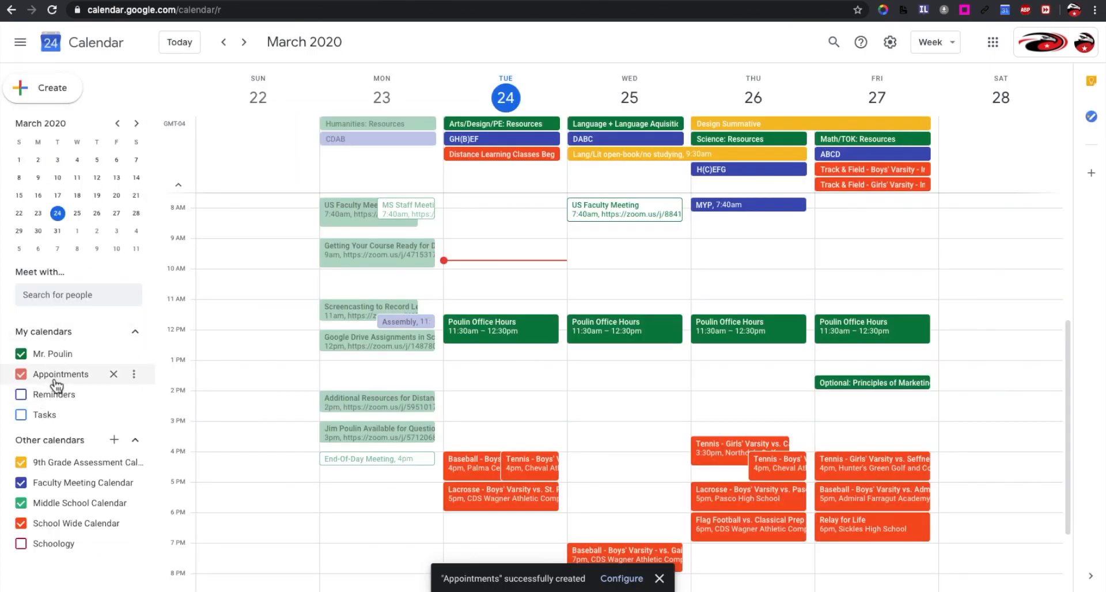
click(134, 375)
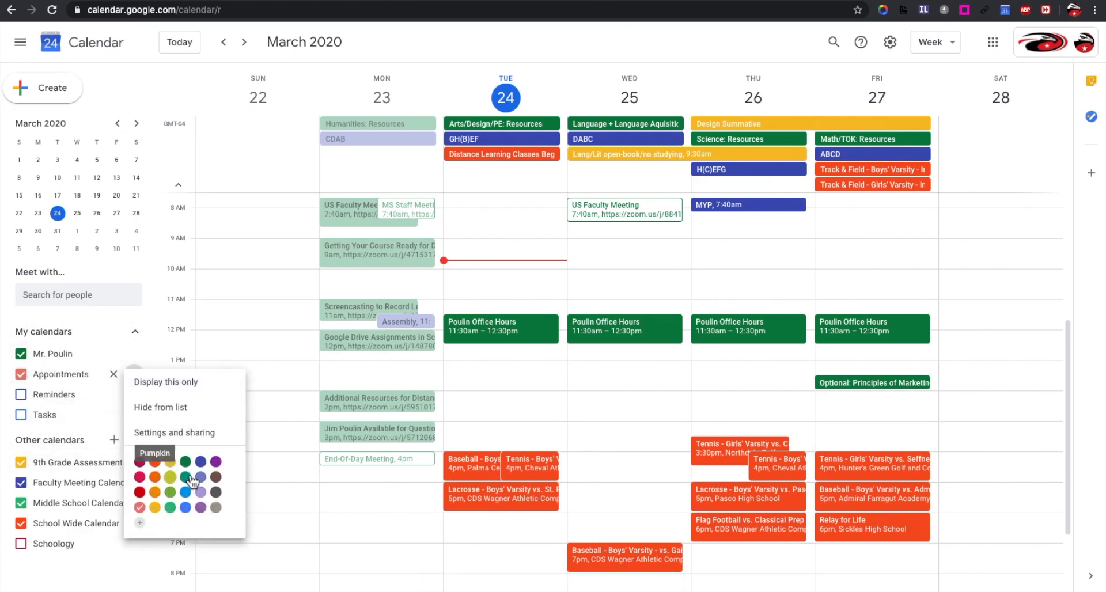
click(216, 463)
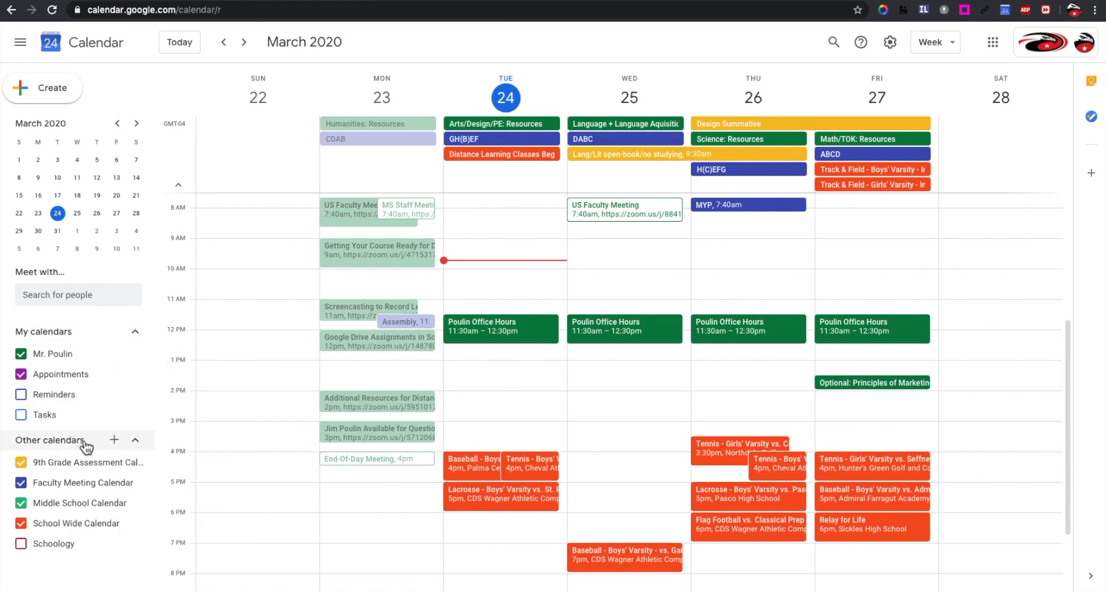
Hide the main personal calendar from the week view and show it again, keeping the Appointments calendar visible
click(67, 357)
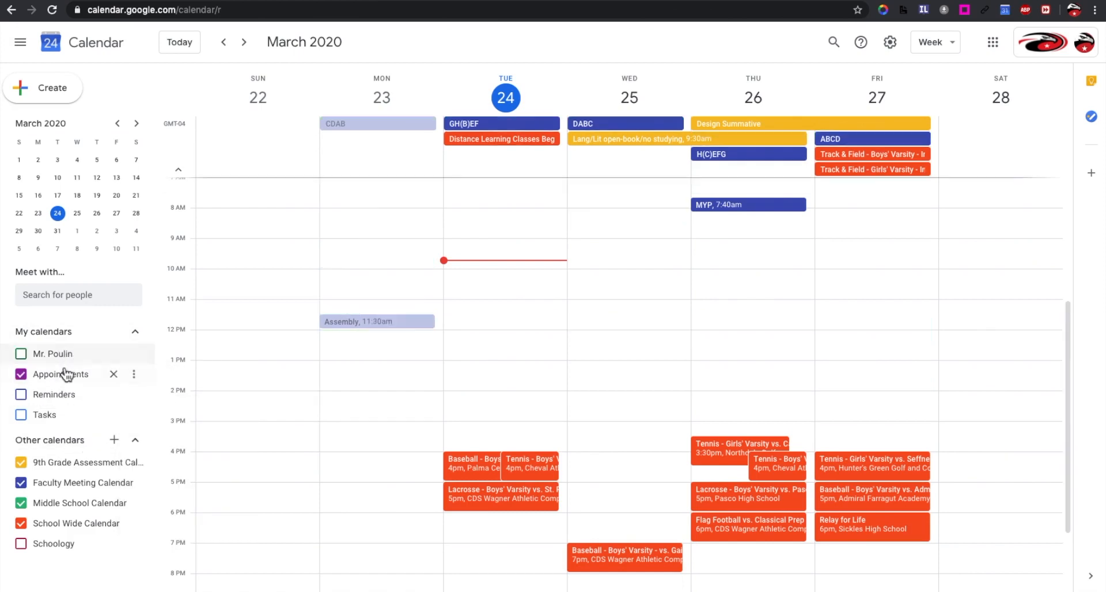
click(22, 355)
click(21, 374)
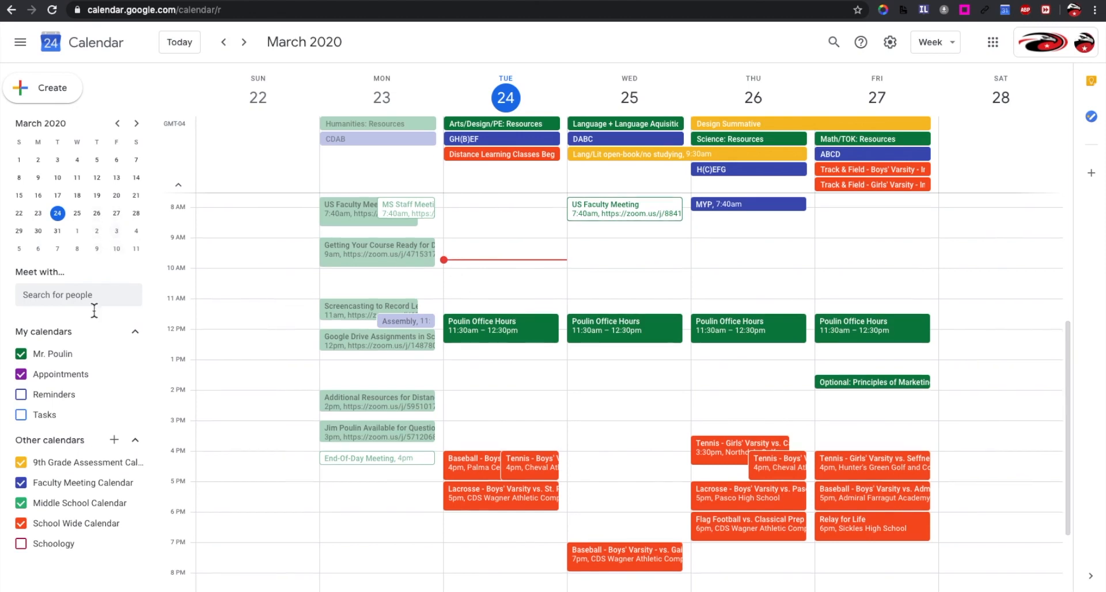
Create a new entry of the Appointment slots type titled Office Hours
click(52, 94)
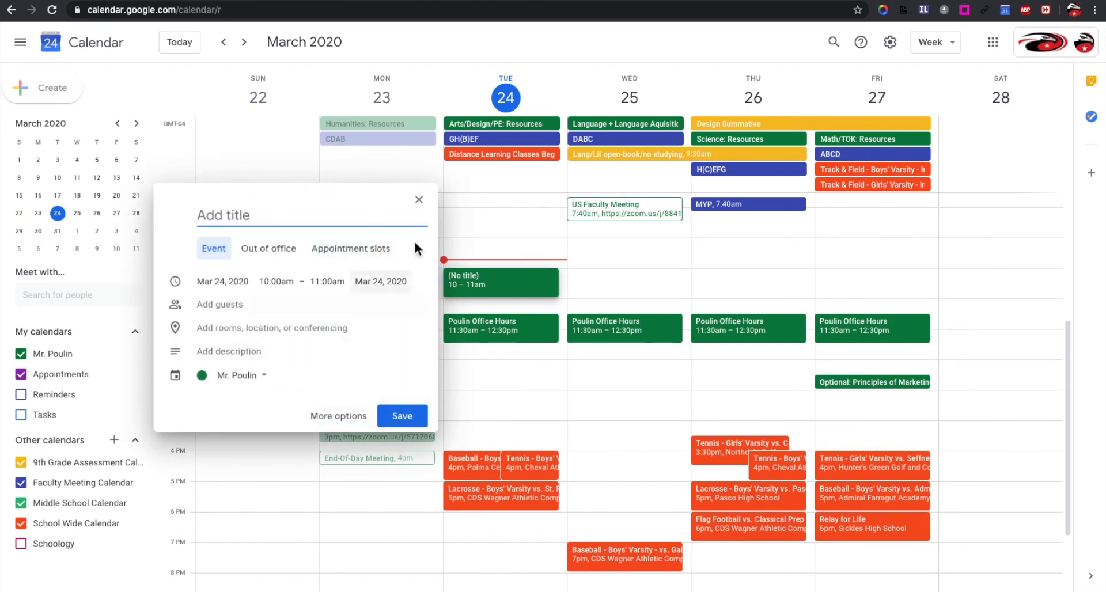
click(419, 199)
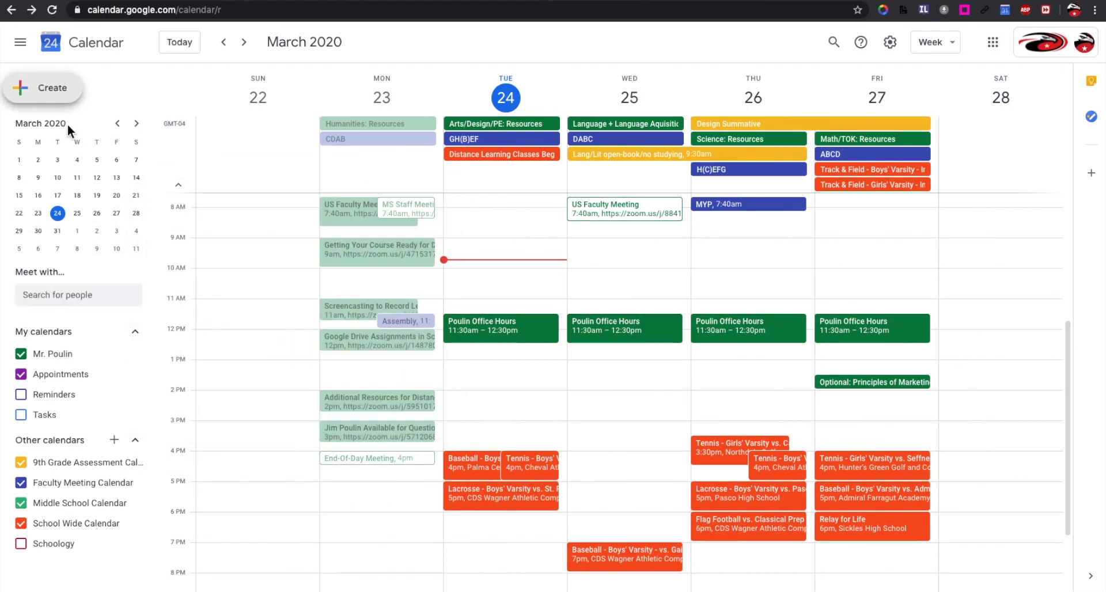
click(49, 91)
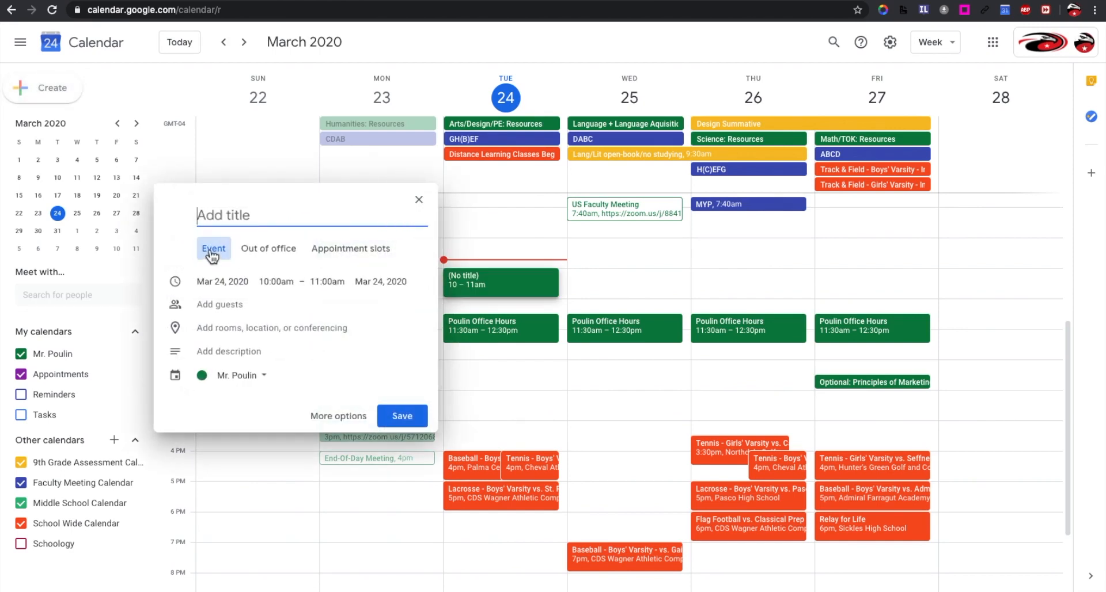
click(350, 254)
text(Office Hours)
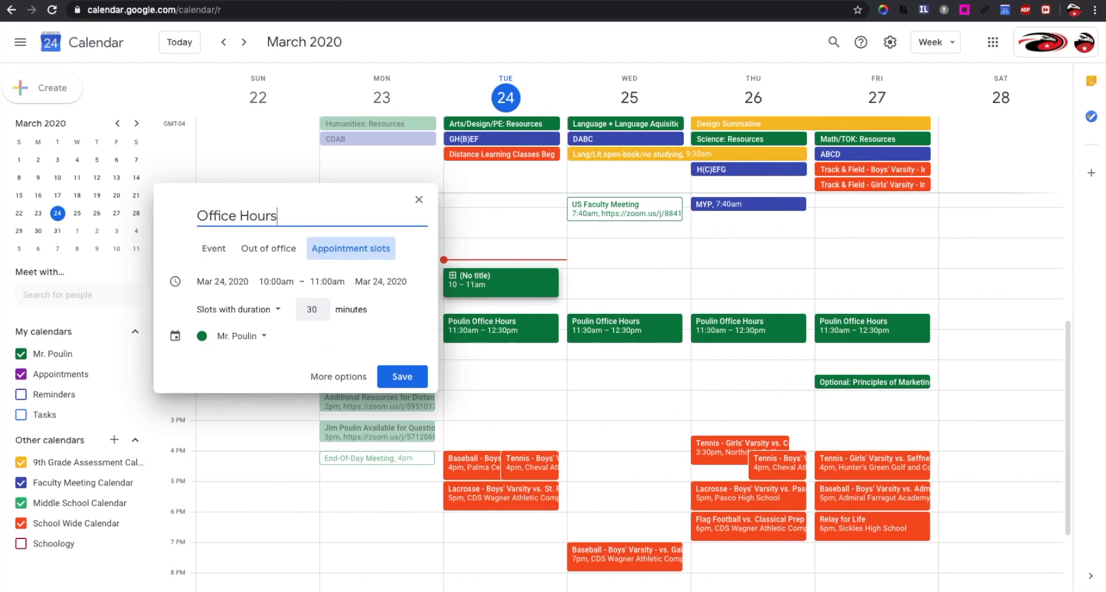
Schedule the Office Hours slots for March 25, 2020, starting at 7:30am
click(226, 281)
click(282, 397)
click(401, 281)
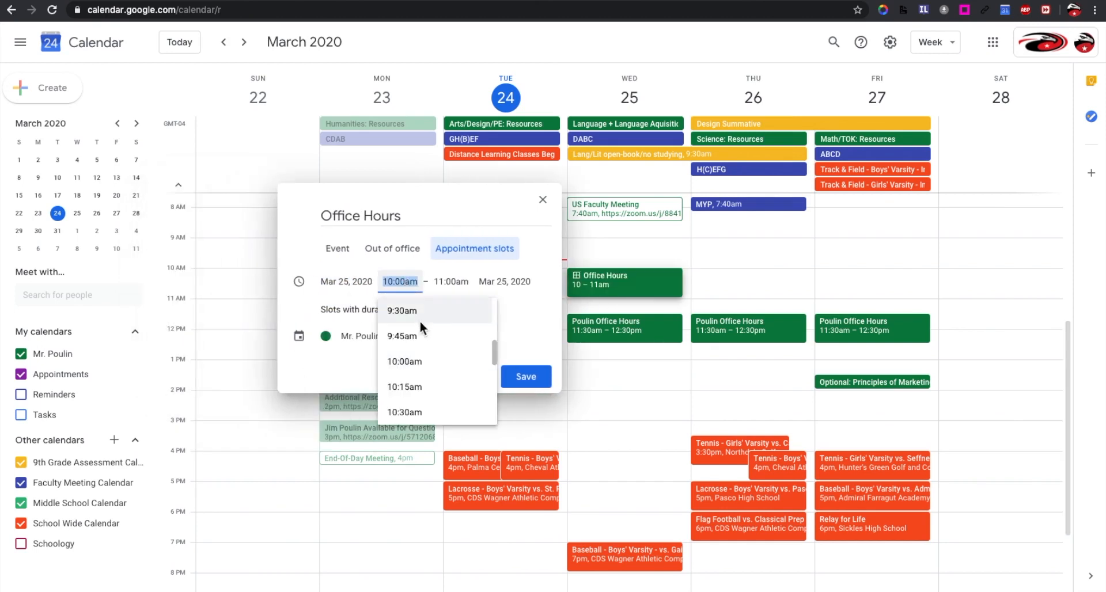
scroll(492, 337, up, 5)
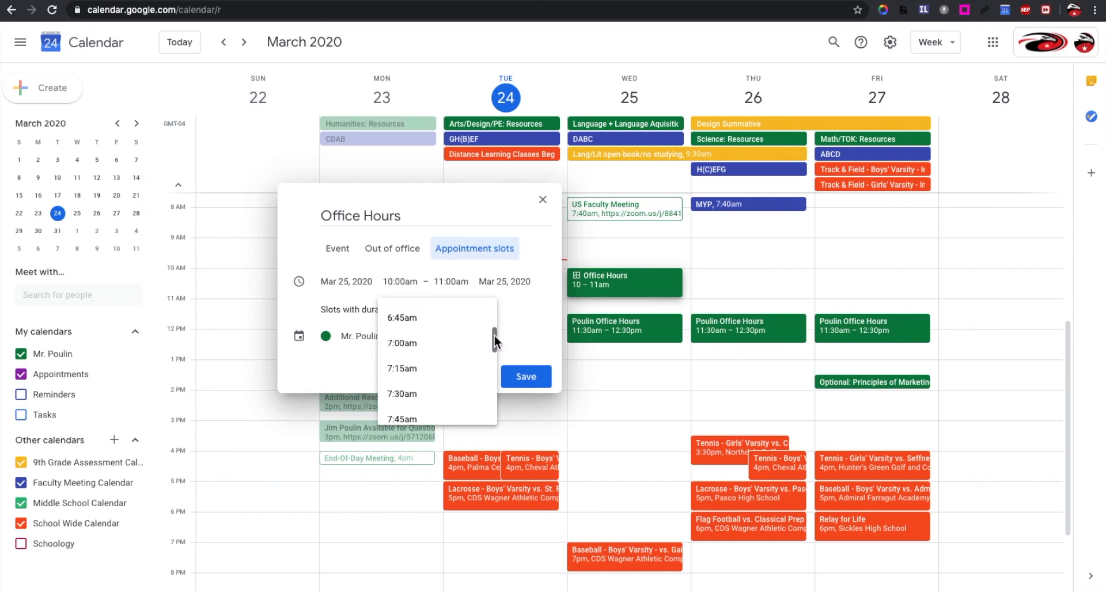
click(441, 390)
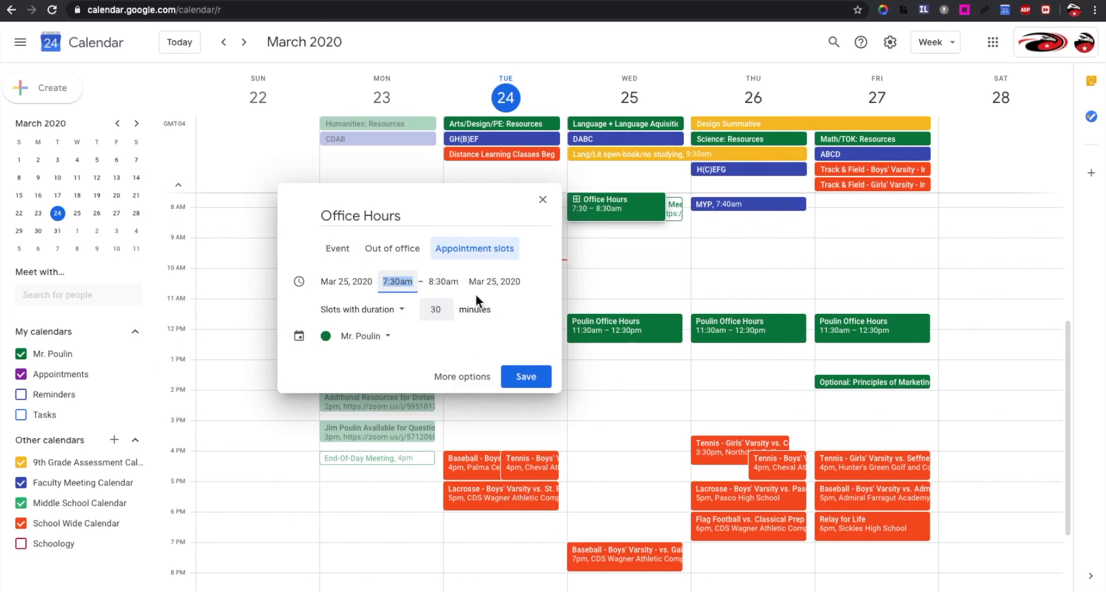
Split the Office Hours block into slots with a duration of 15 minutes, keeping the main personal calendar selected
click(397, 323)
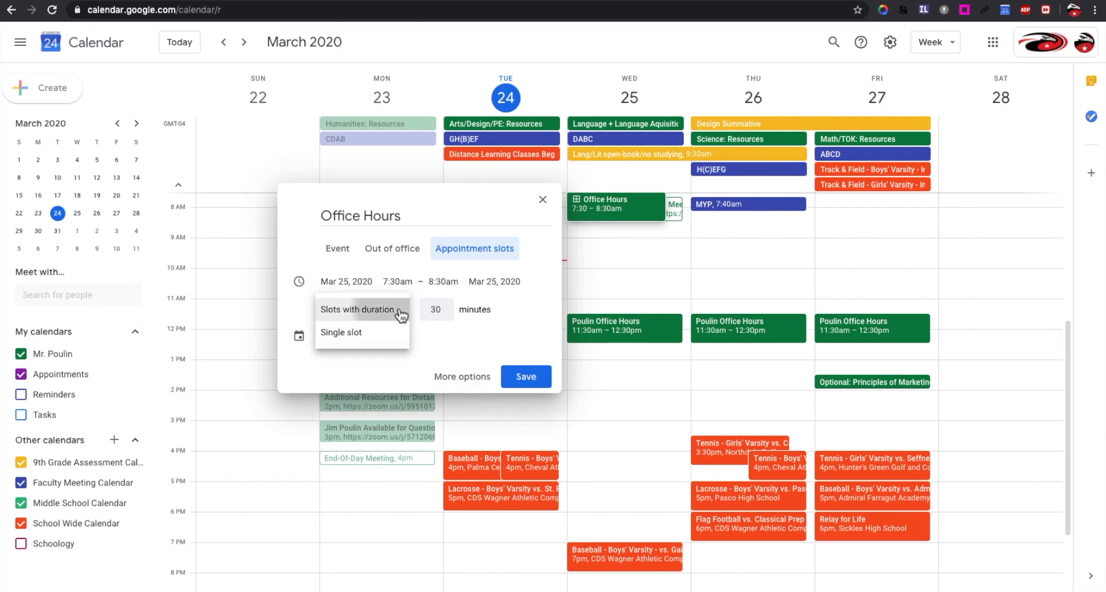
click(387, 311)
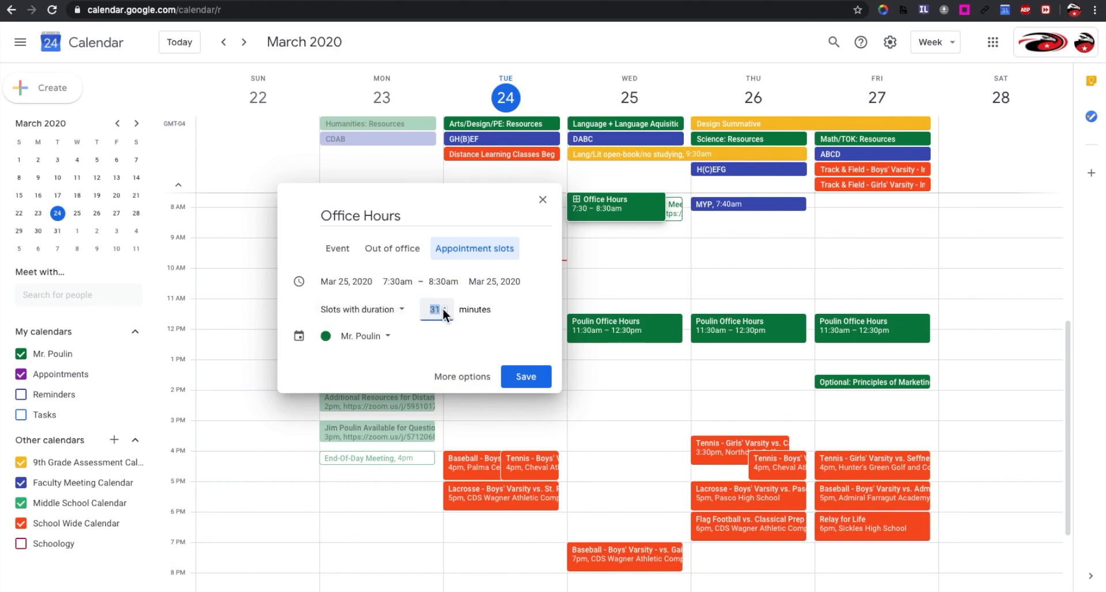
text(15)
click(388, 339)
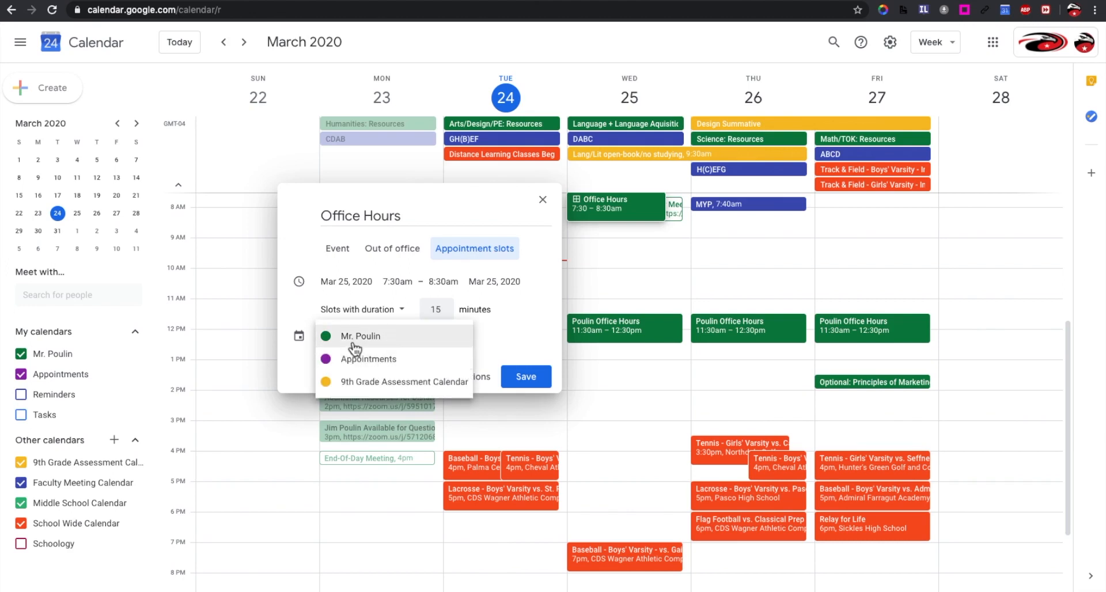
click(507, 331)
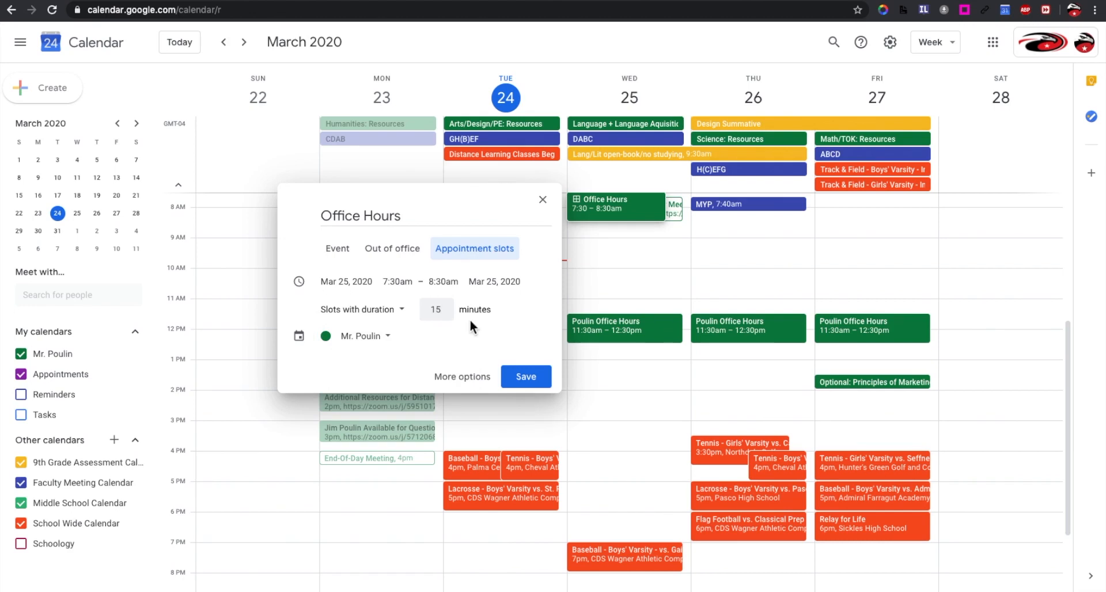
Set the Office Hours slots to repeat weekly on Wednesday in the full event details and save the event
click(462, 378)
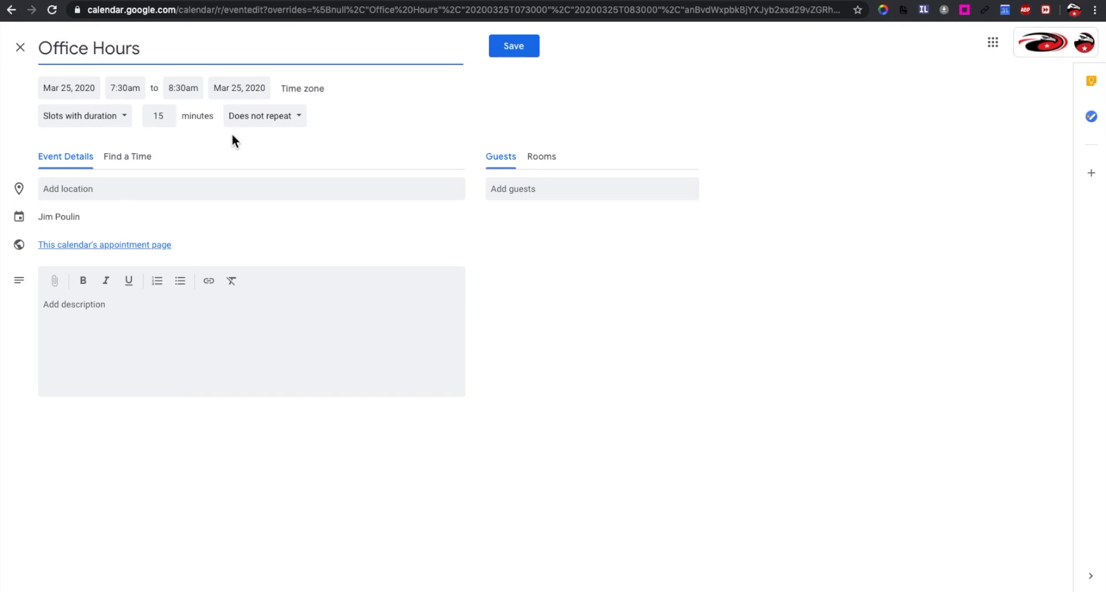
click(263, 126)
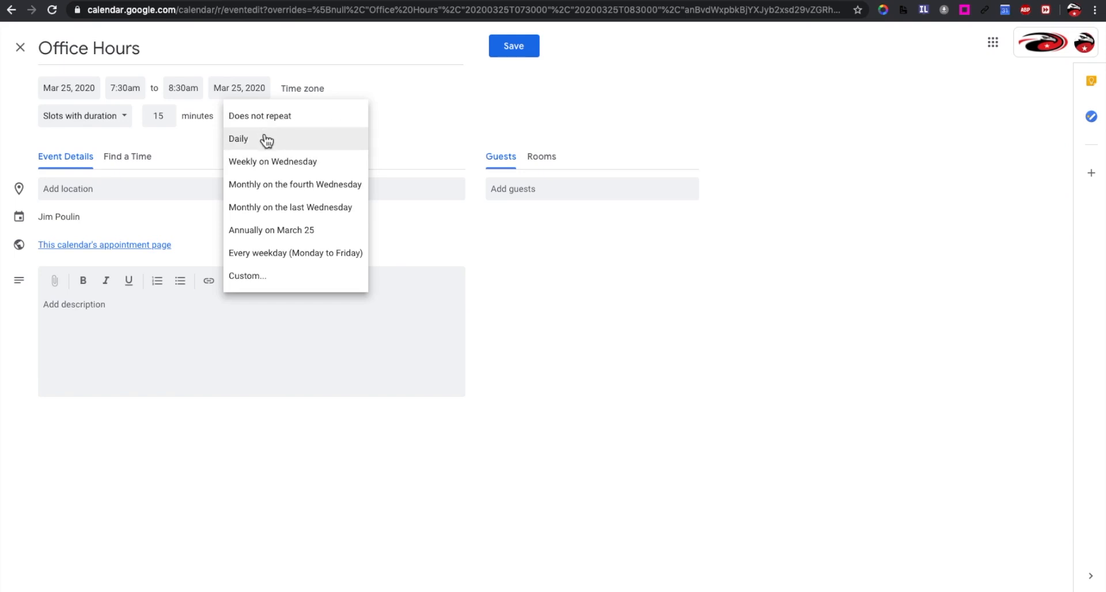
click(268, 162)
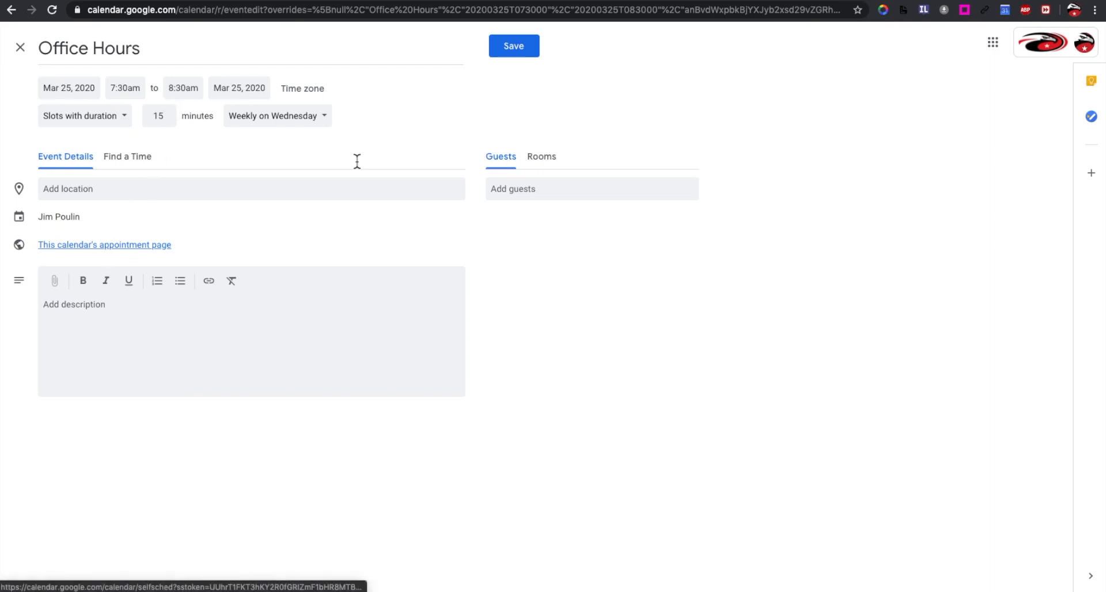
click(517, 52)
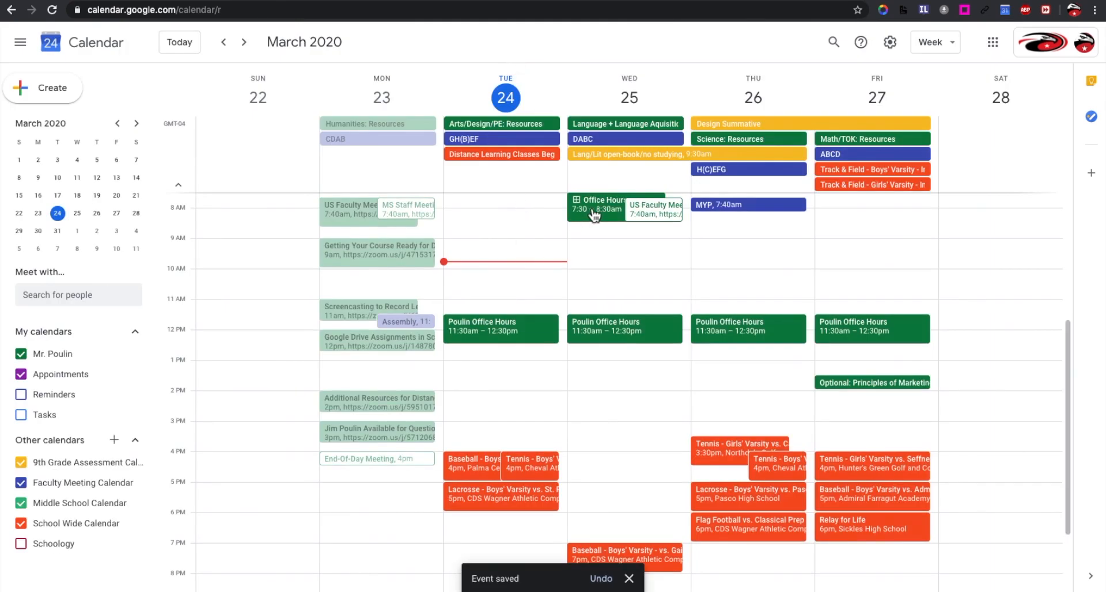
Check the week of March 29 to April 4 for the recurring Office Hours slots
click(243, 43)
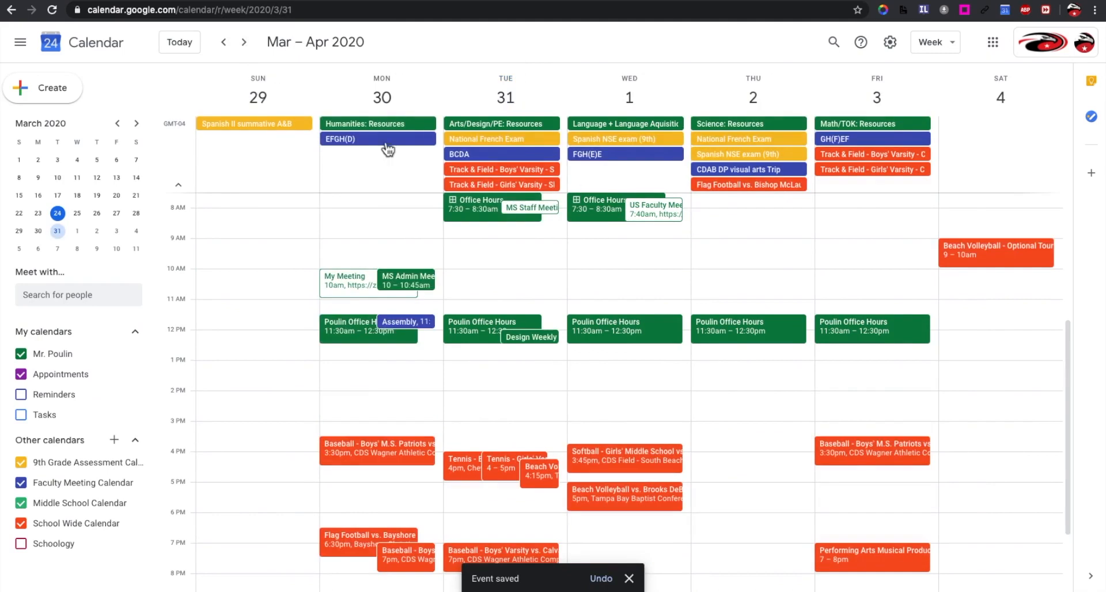
click(224, 44)
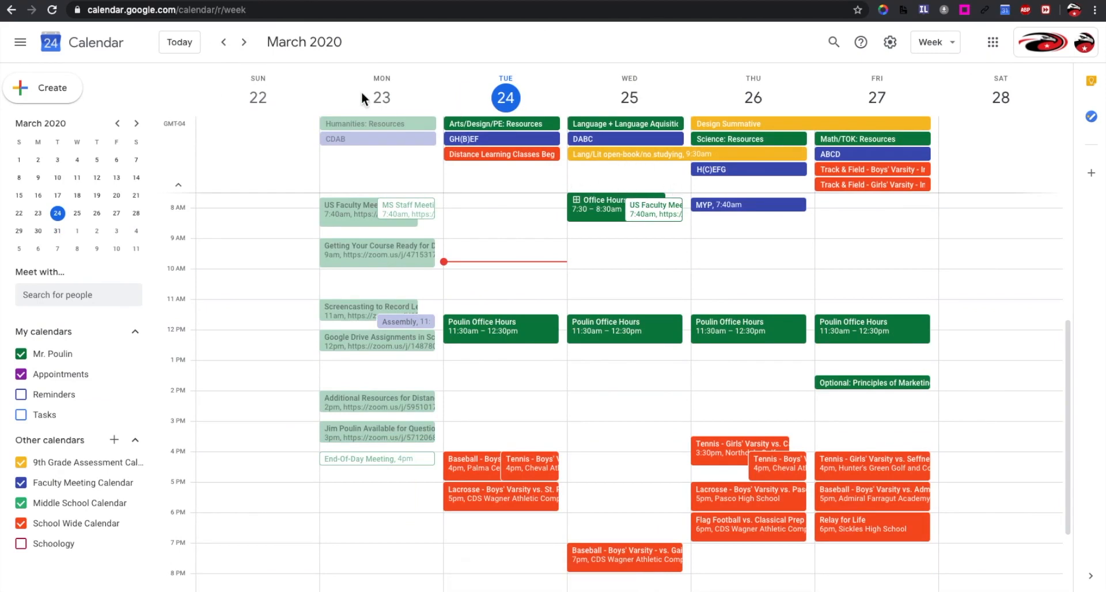
click(249, 48)
Bring up the recurring-event deletion options for the April 1 Office Hours and cancel without deleting anything
right_click(602, 213)
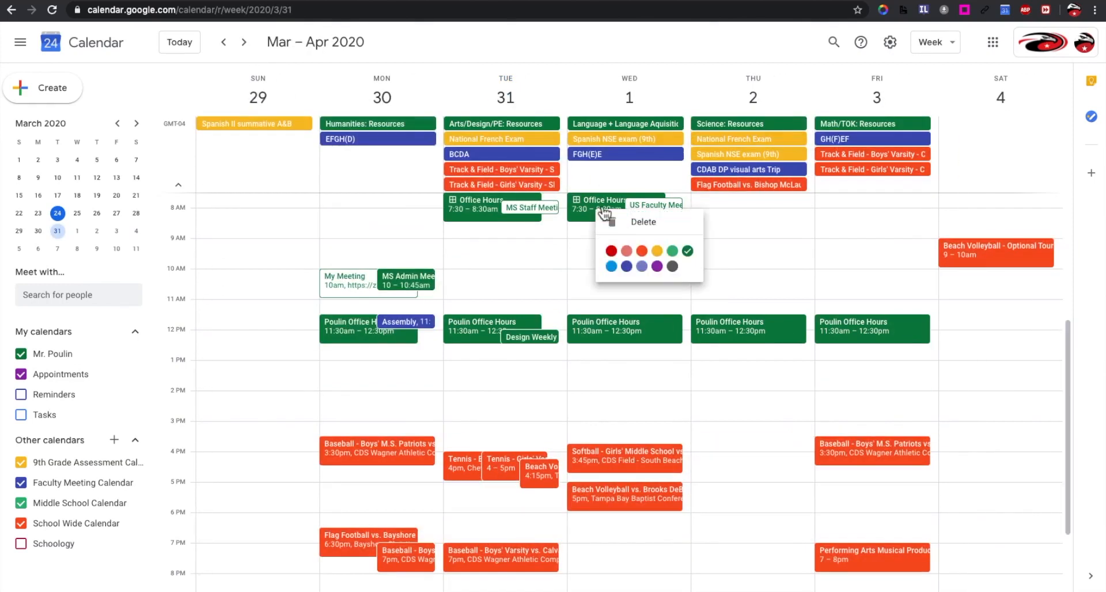
click(620, 230)
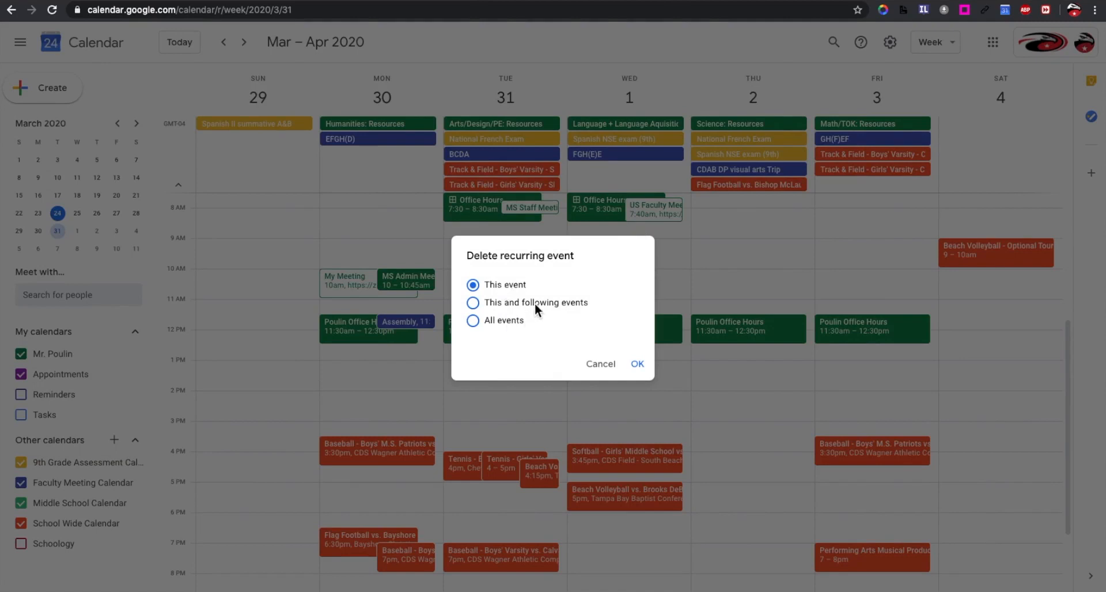
click(619, 363)
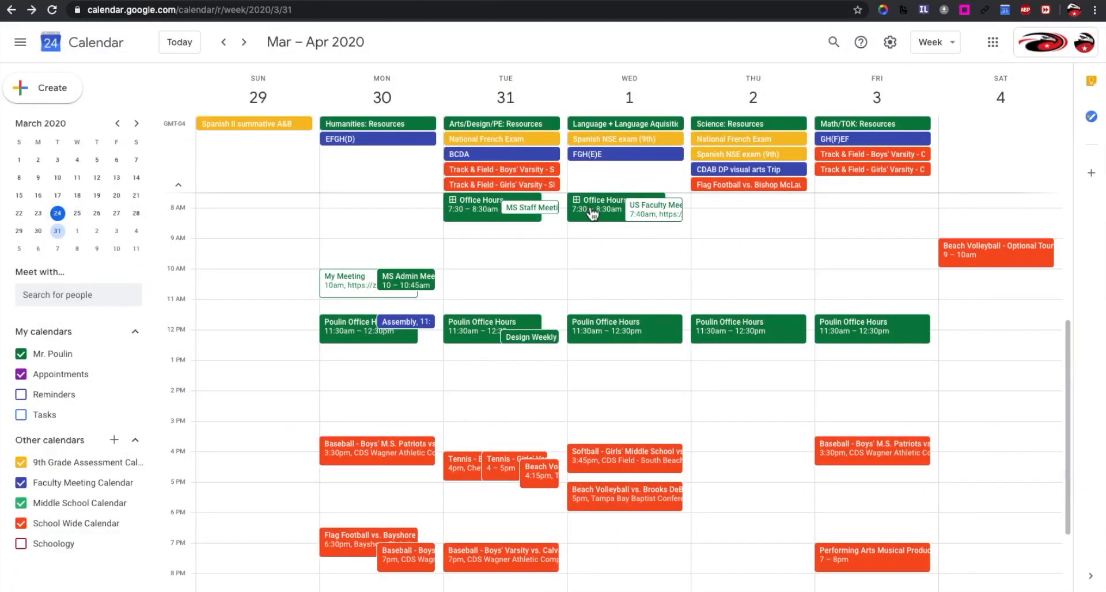
Open the calendar's appointment page from the March 25 Office Hours event and copy the page's web address
click(223, 42)
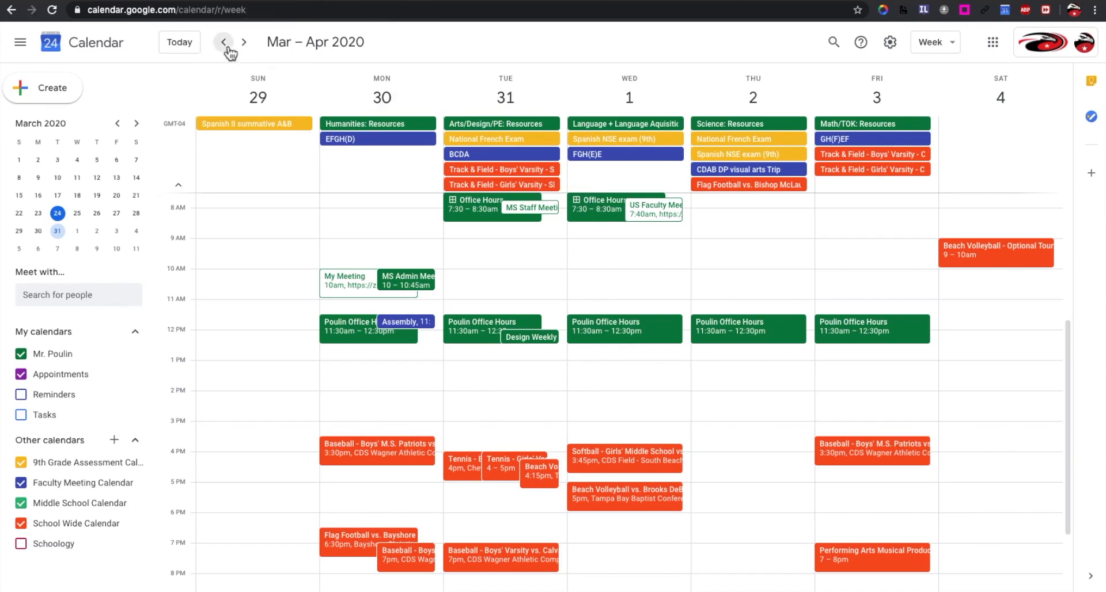
click(600, 207)
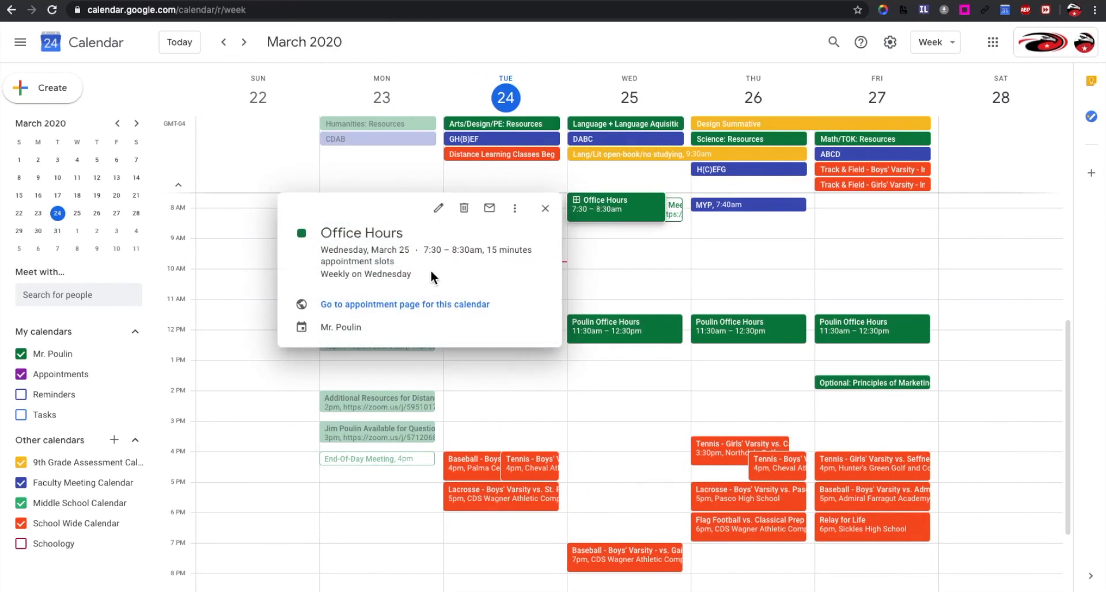
click(427, 305)
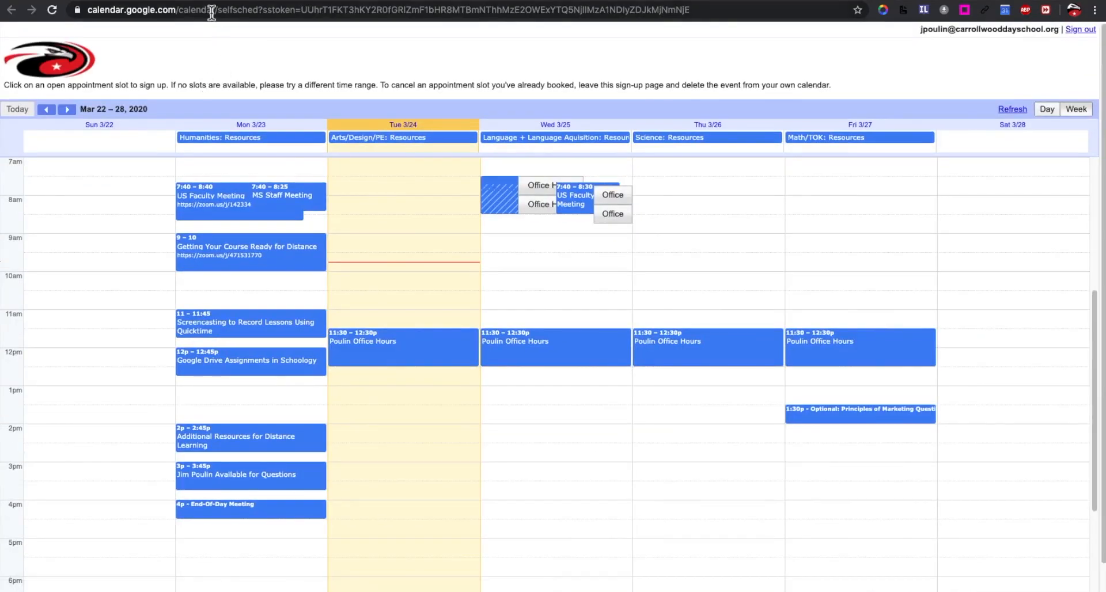
click(212, 10)
key(super+c)
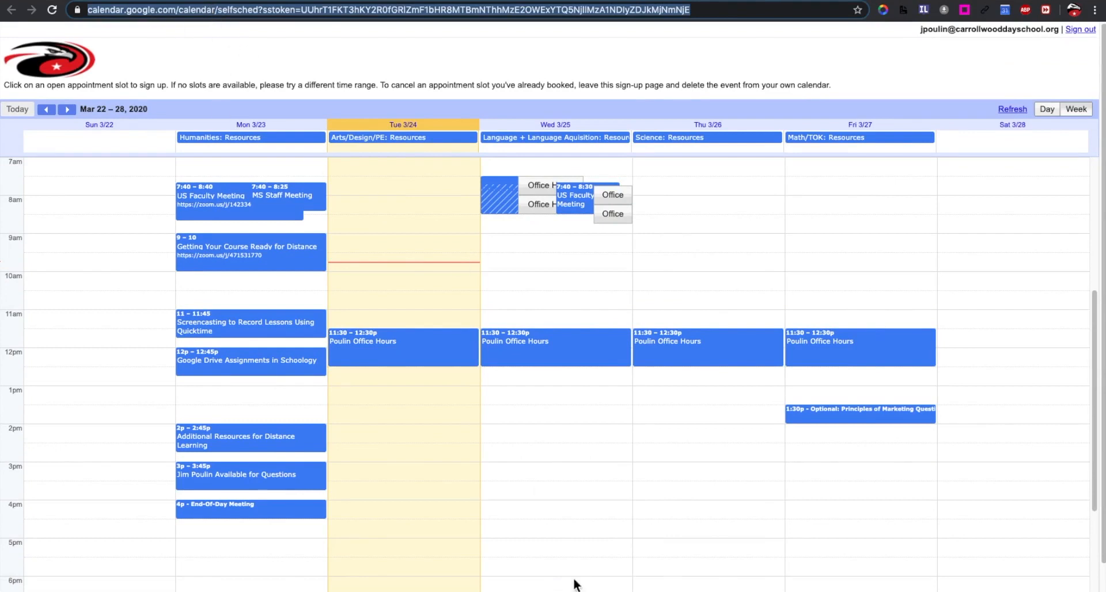
Switch to Safari and load the copied appointment page address there
click(662, 590)
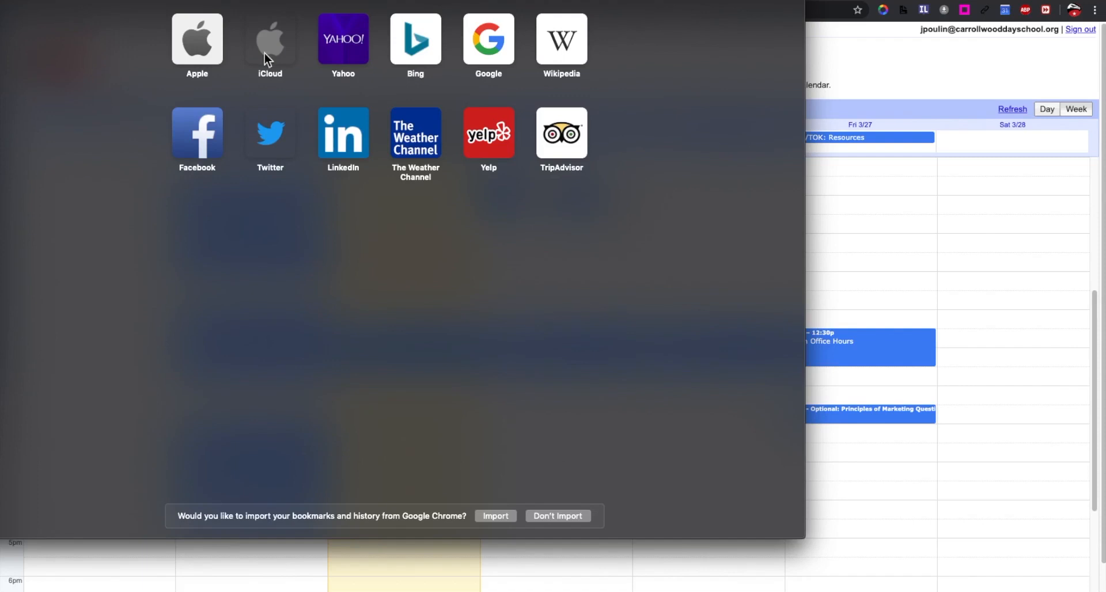
drag(136, 0, 256, 25)
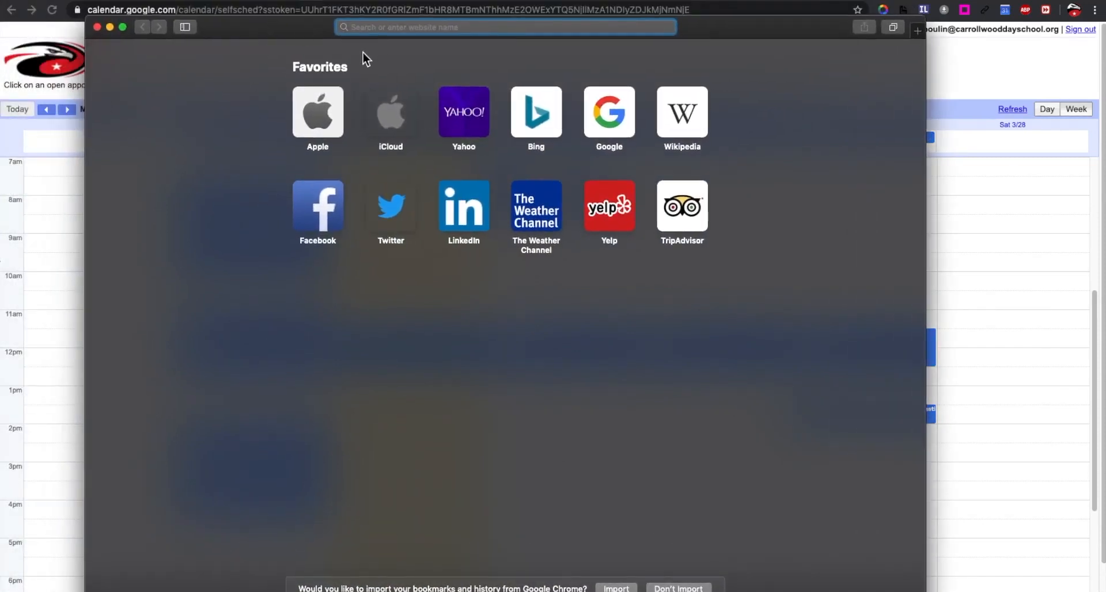
key(super+v)
key(Return)
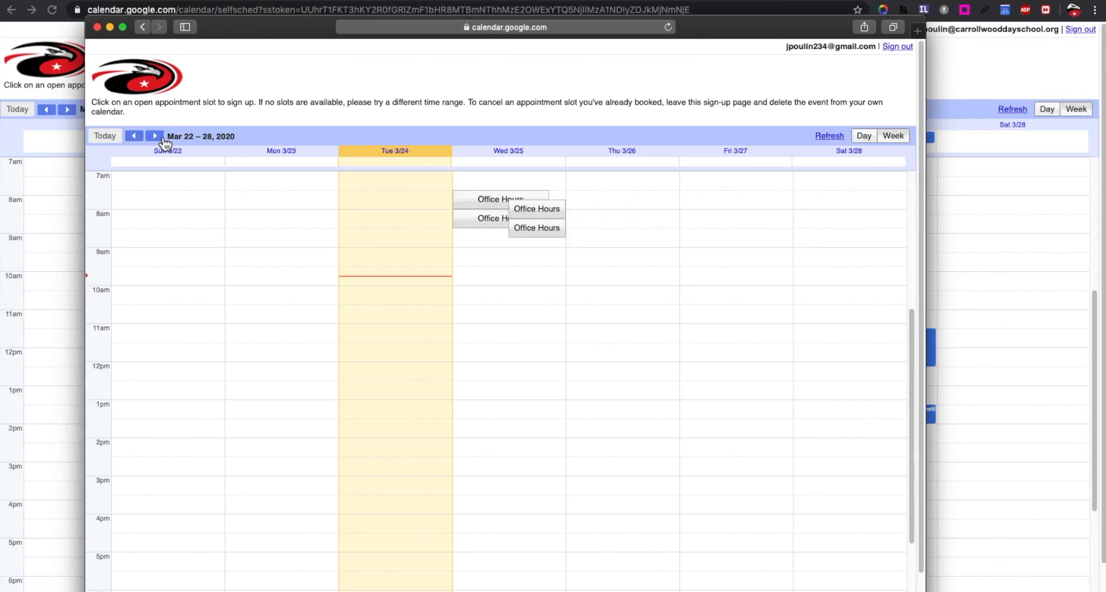
Book the 7:30am – 7:45am Office Hours slot on Wednesday, April 1 from the sign-up page
click(157, 139)
click(156, 138)
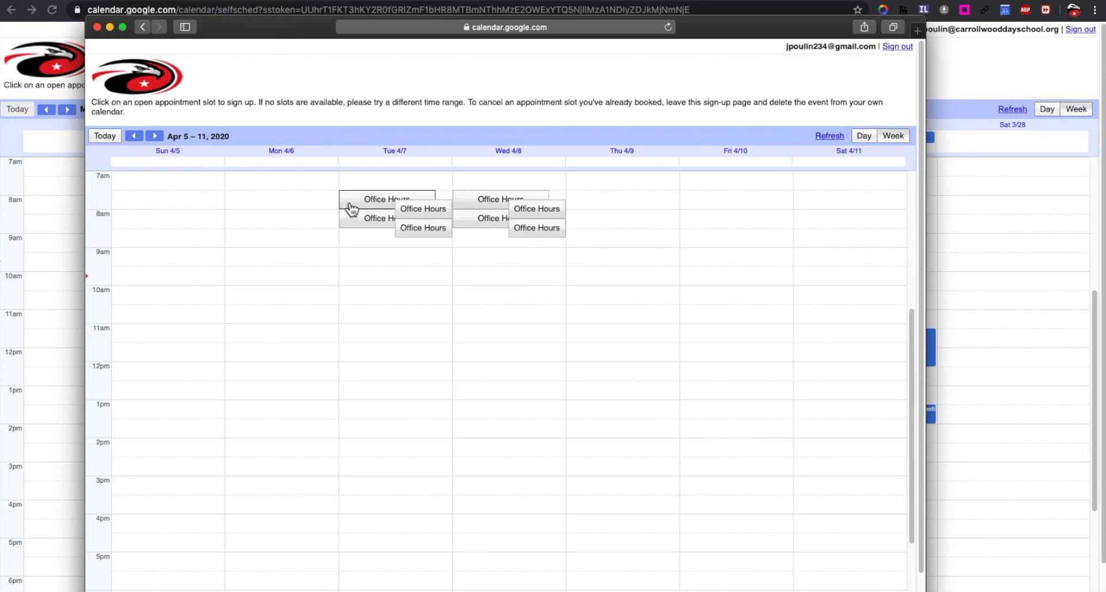
click(135, 136)
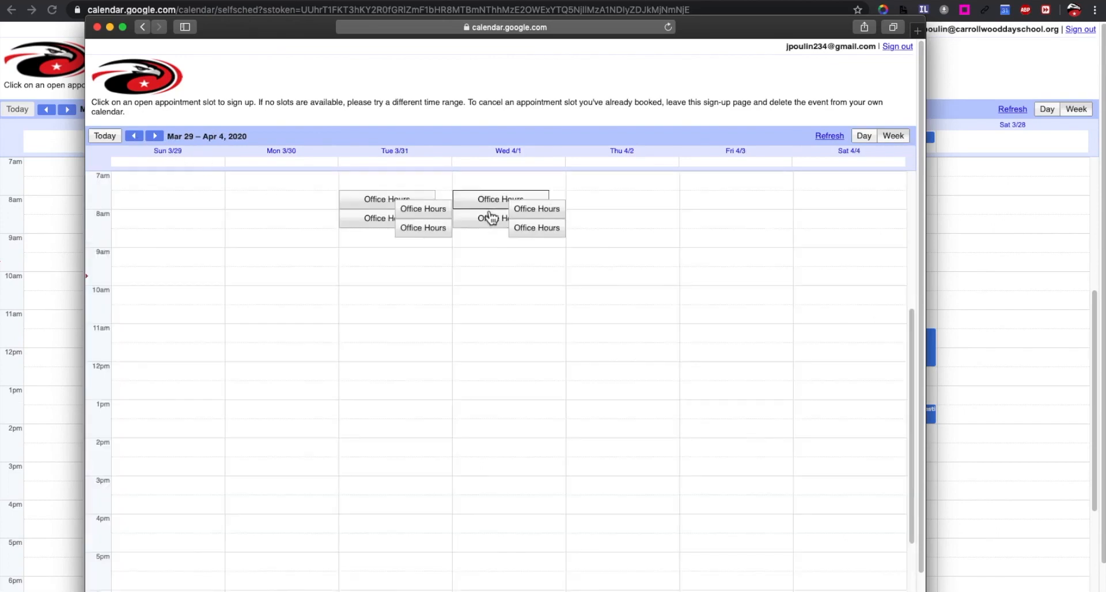
click(489, 200)
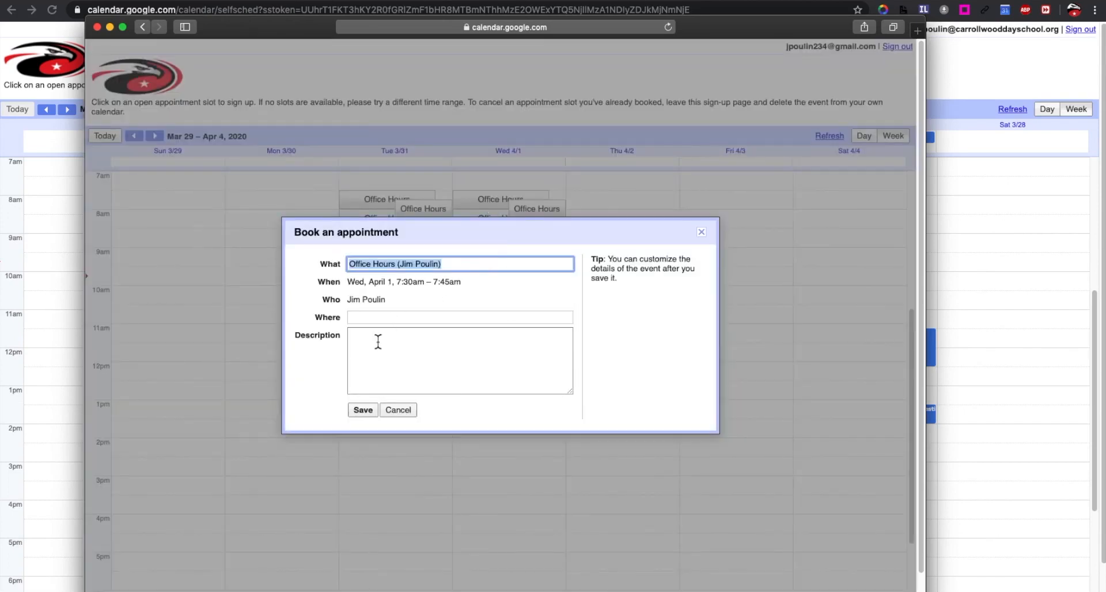
click(381, 317)
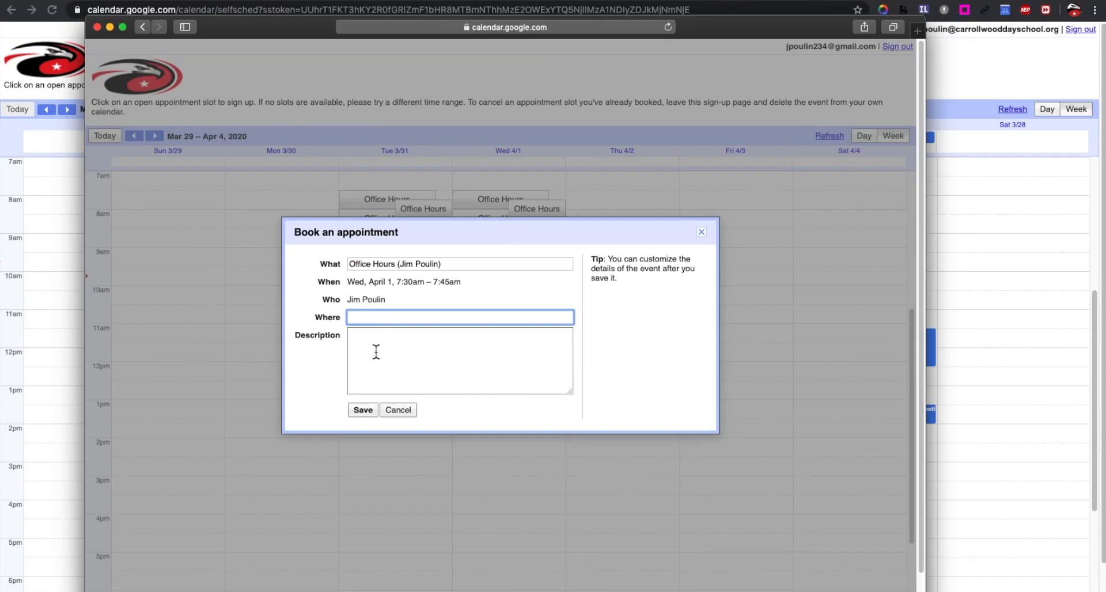
click(367, 345)
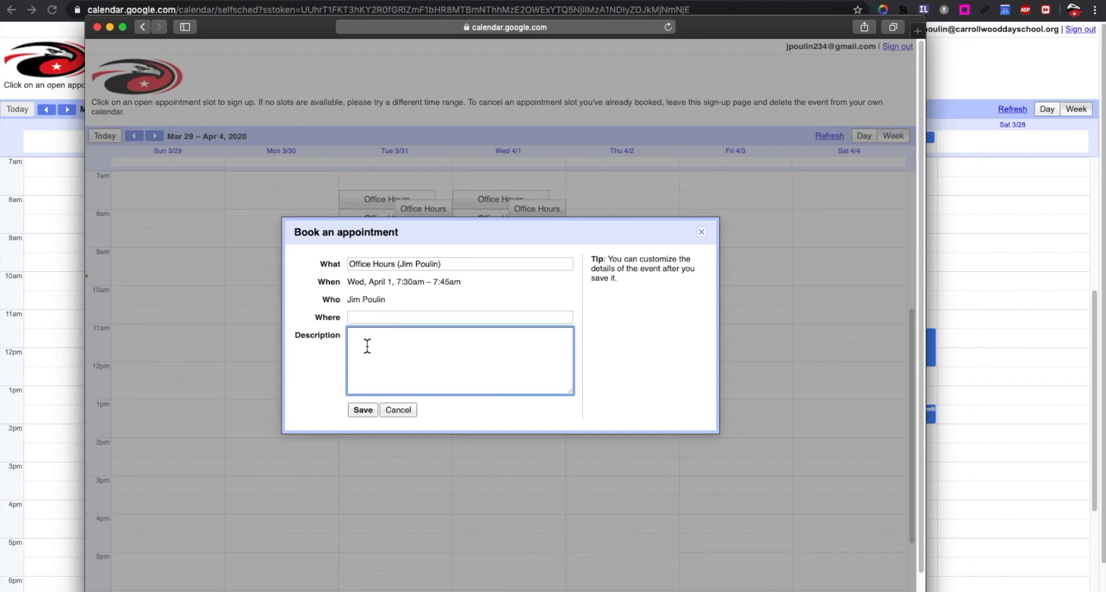
click(373, 410)
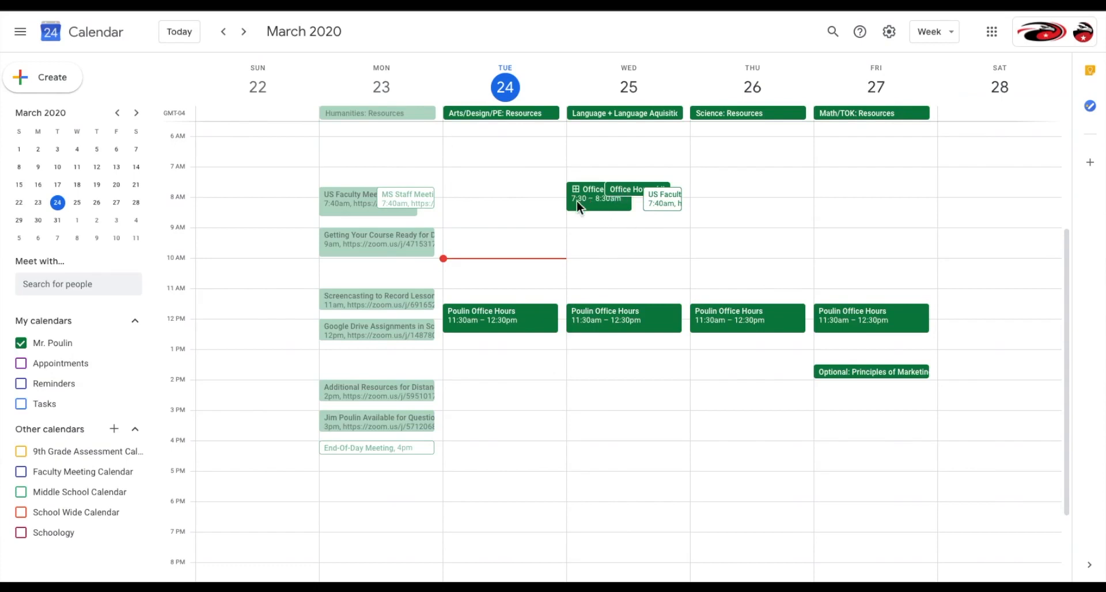
Review the full details and the summary of the booked 7:30 – 7:45am Office Hours appointment on March 25, making no changes
double_click(623, 186)
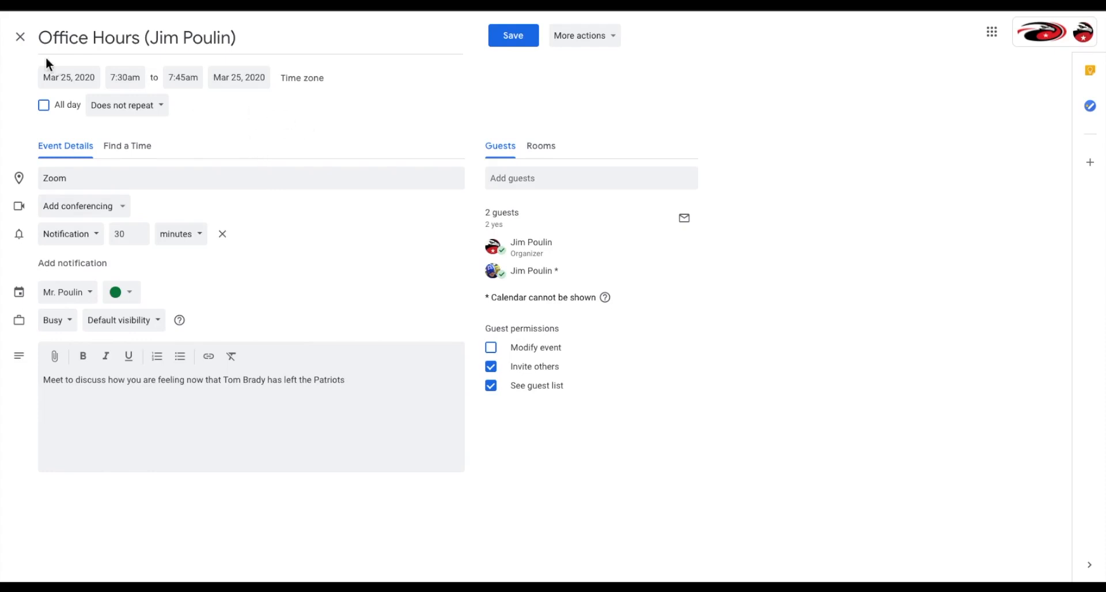
click(21, 37)
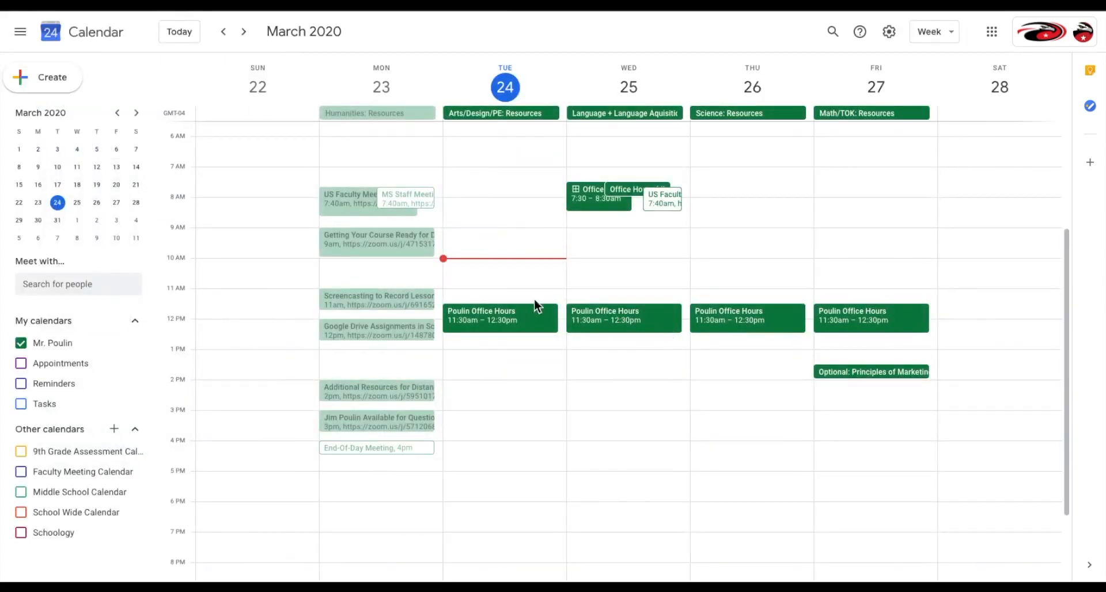
click(621, 189)
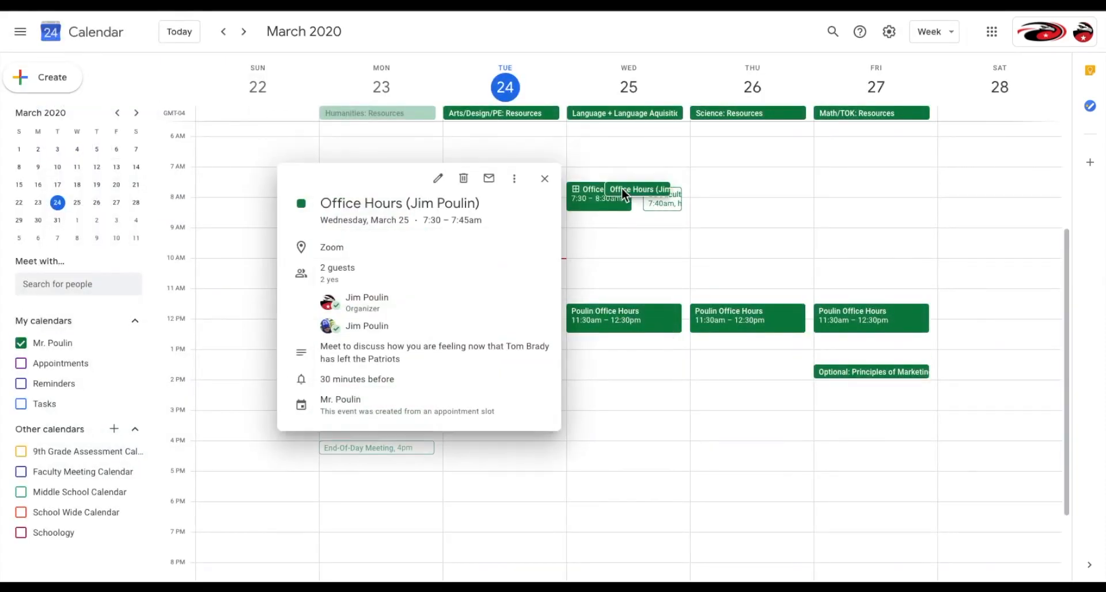
click(545, 178)
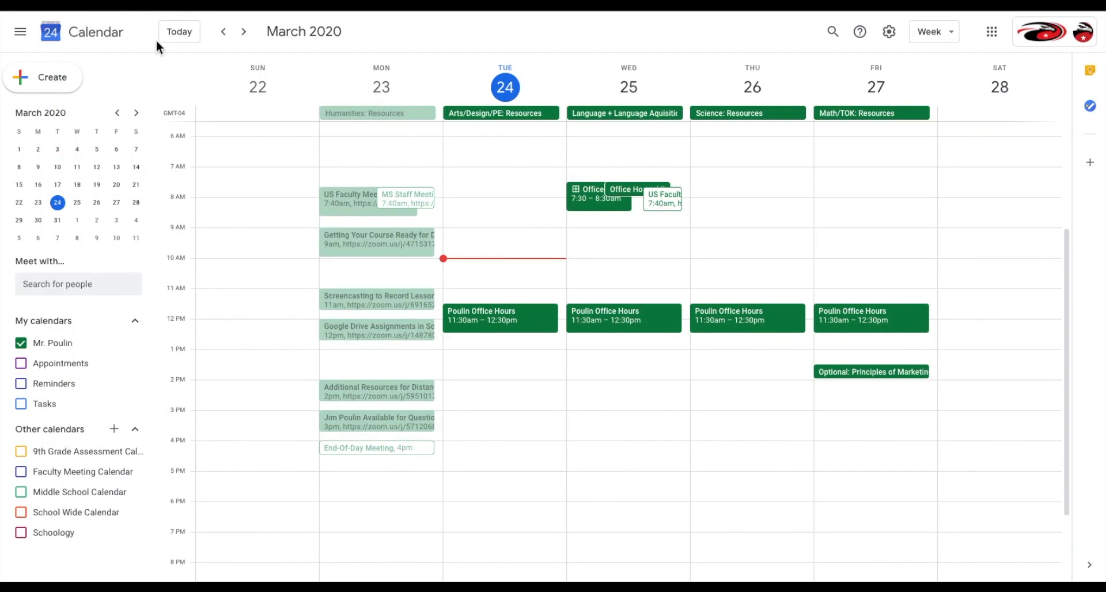
Switch to Gmail and open the invitation email for the March 25 Office Hours appointment
click(271, 4)
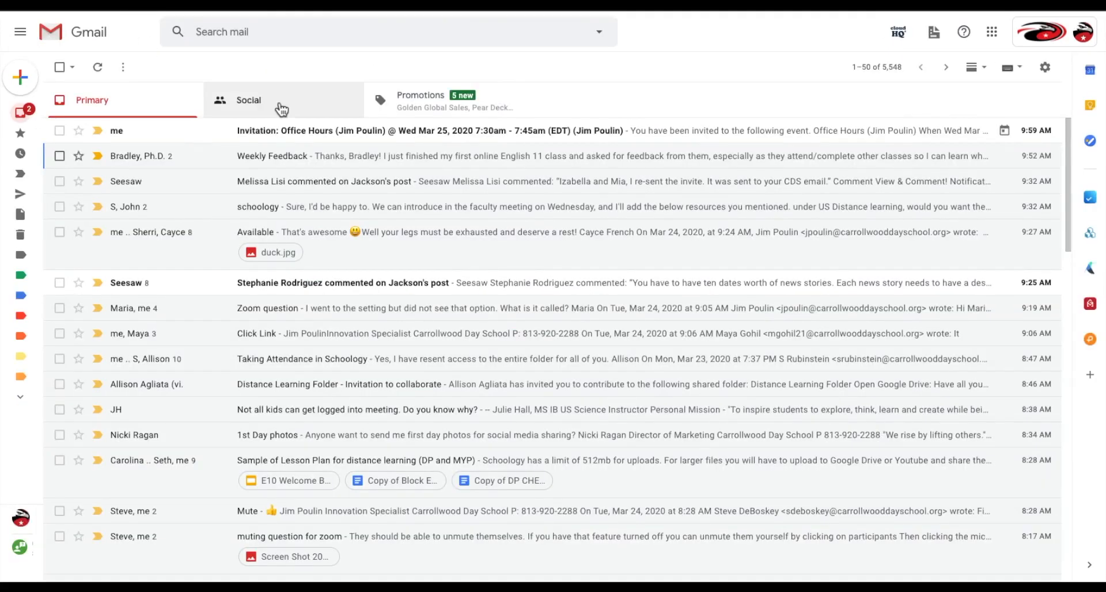
click(281, 127)
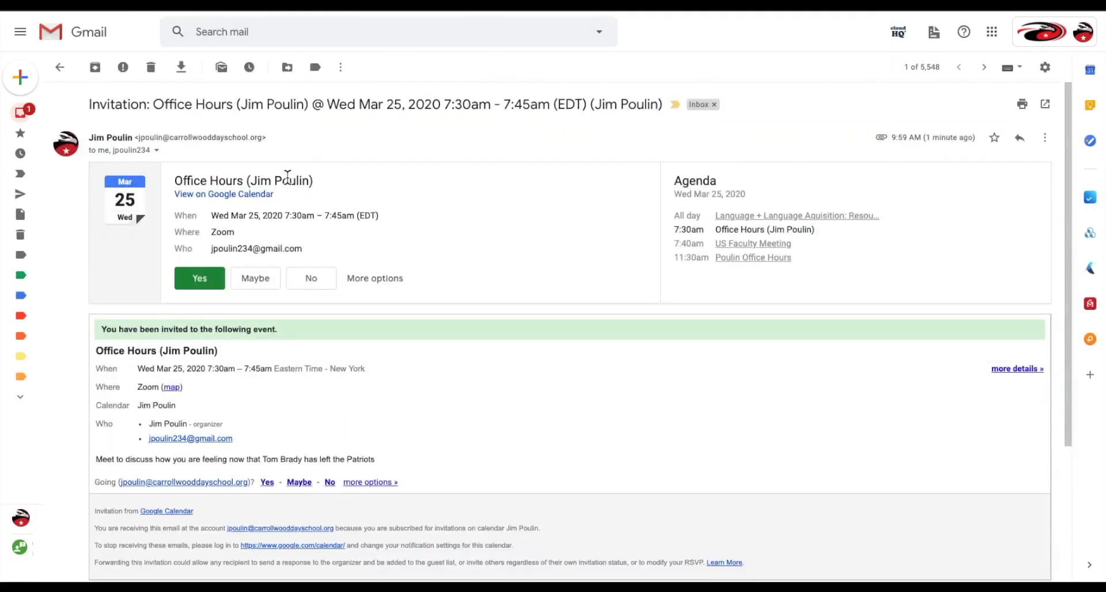